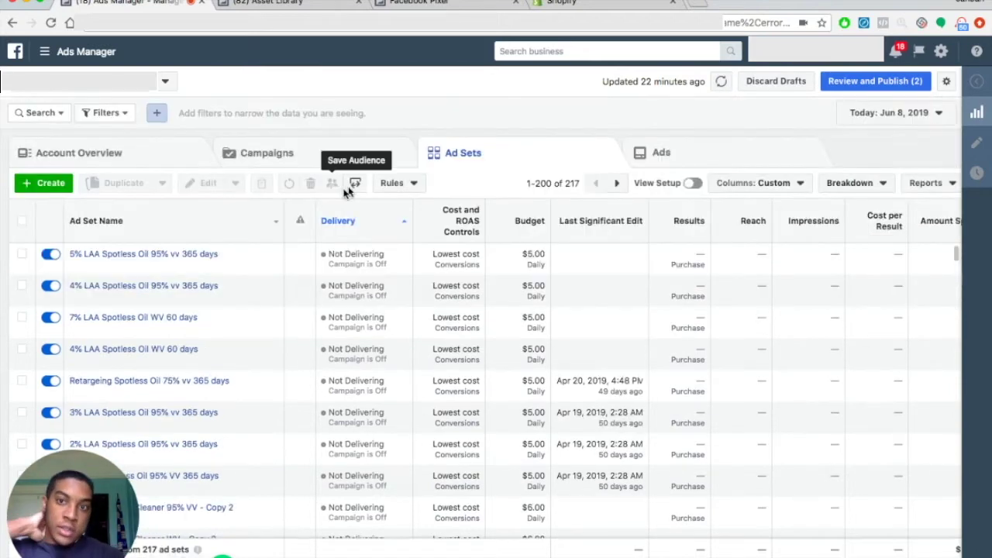
# Create a new campaign with the Traffic objective, keeping the campaign name Traffic, and continue to the ad set settings.
pyautogui.click(350, 155)
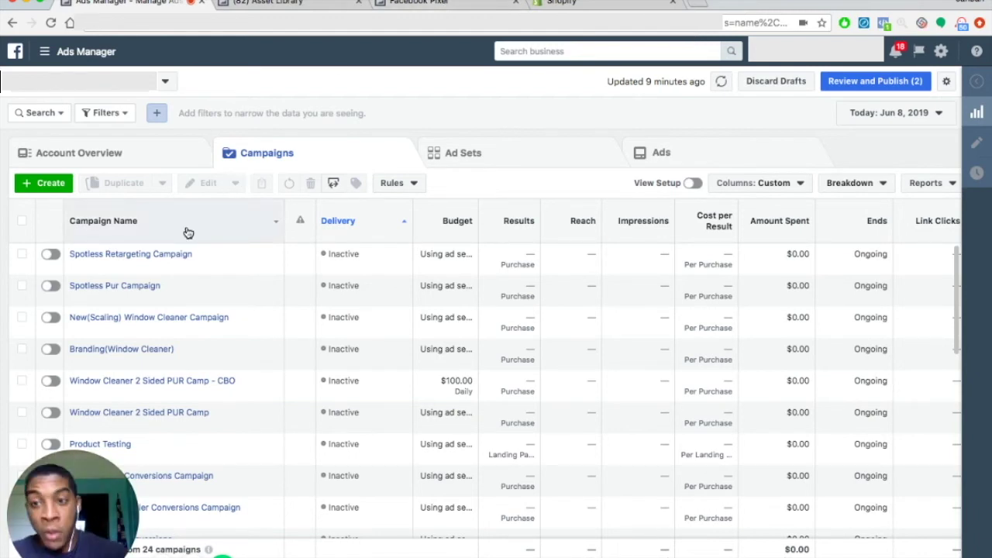
pyautogui.click(48, 181)
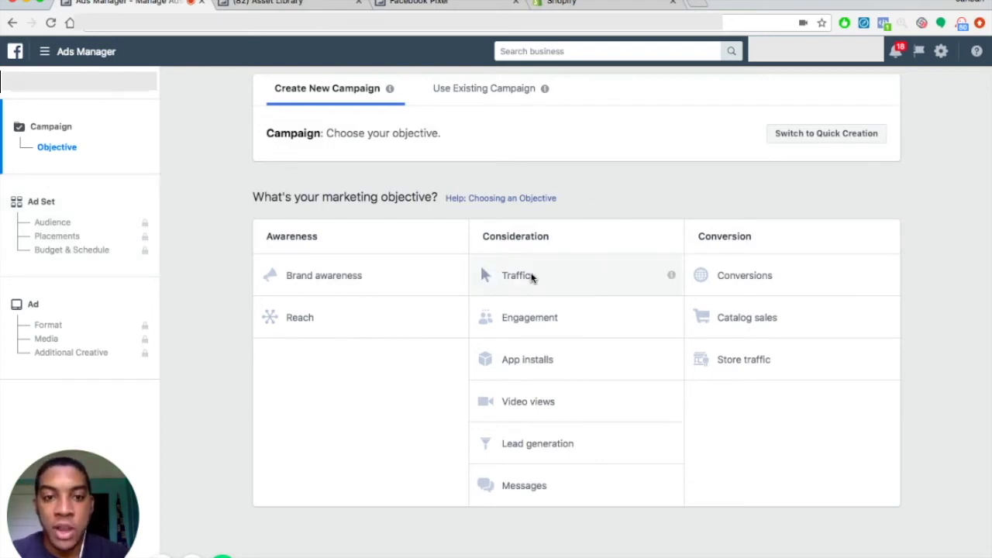
pyautogui.click(606, 290)
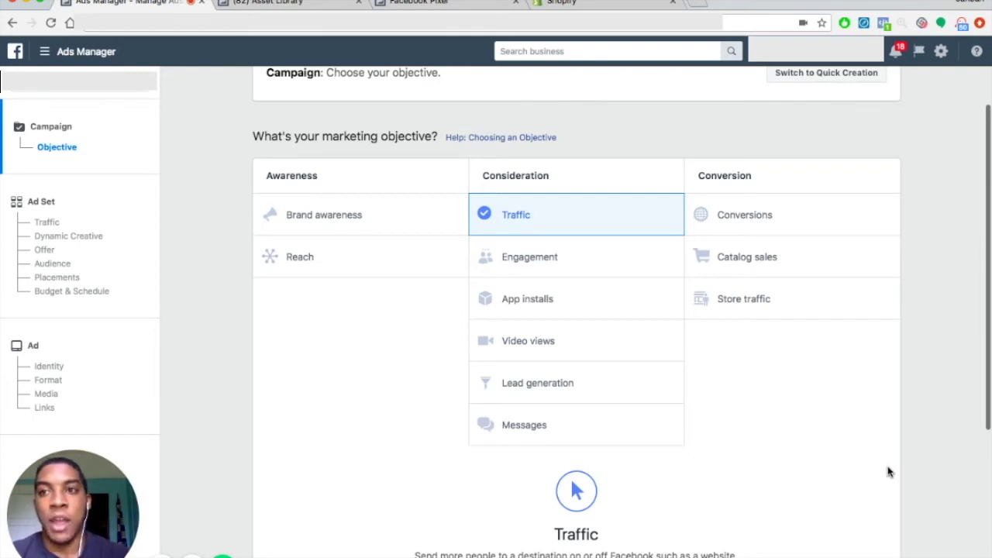
pyautogui.scroll(-3, 880, 473)
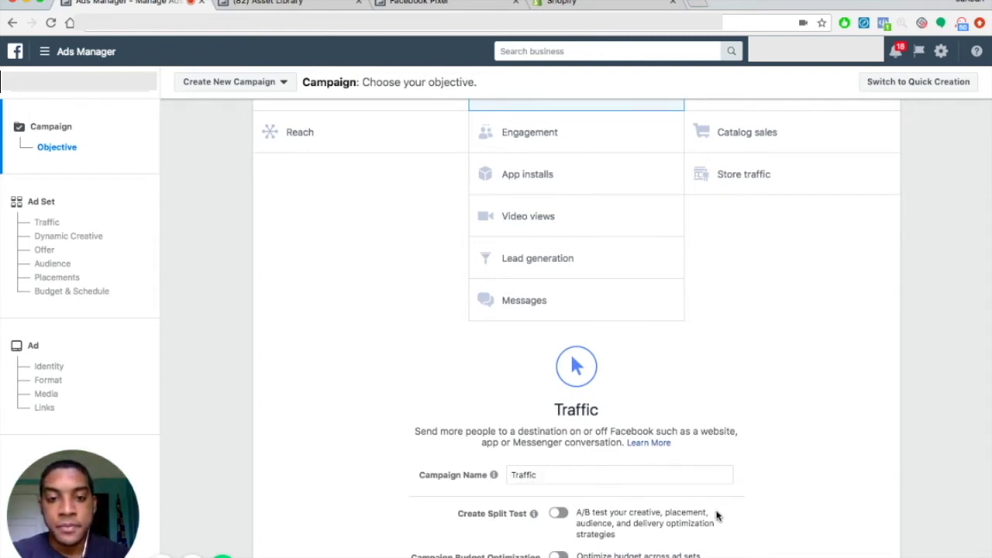
pyautogui.scroll(-3, 713, 511)
pyautogui.click(577, 472)
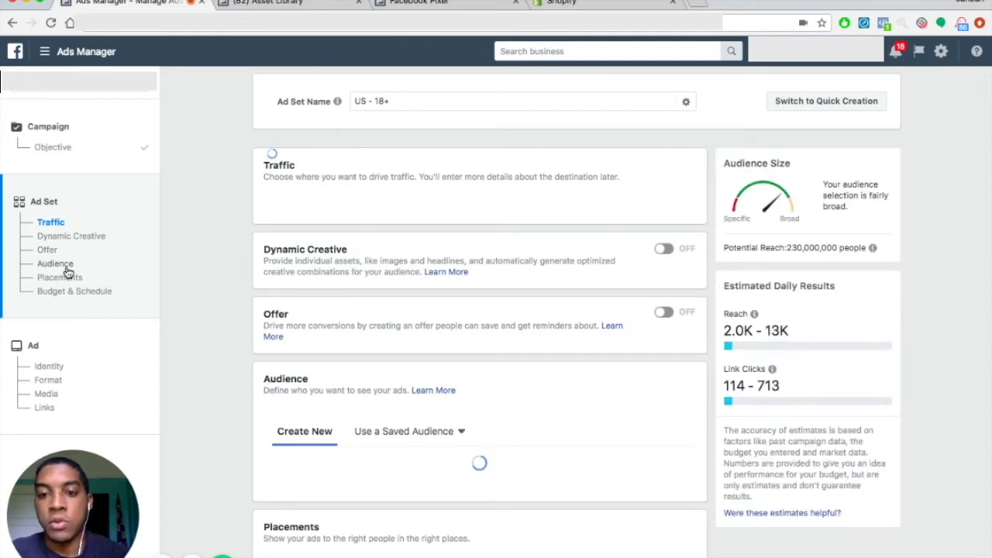
# Replace United States with India as the targeted location in the ad set's audience.
pyautogui.click(67, 268)
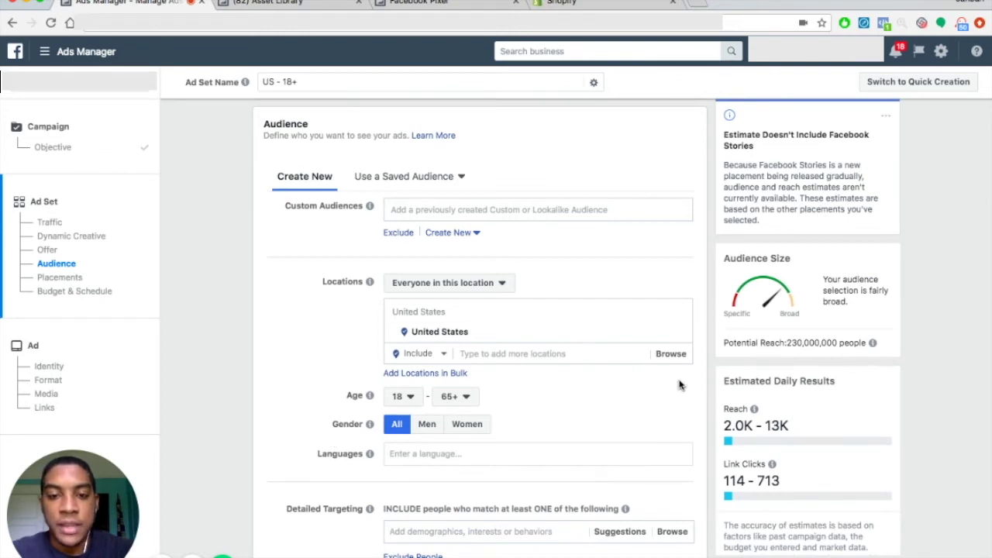
pyautogui.click(680, 335)
pyautogui.click(532, 378)
pyautogui.write('Inda')
pyautogui.press('BackSpace')
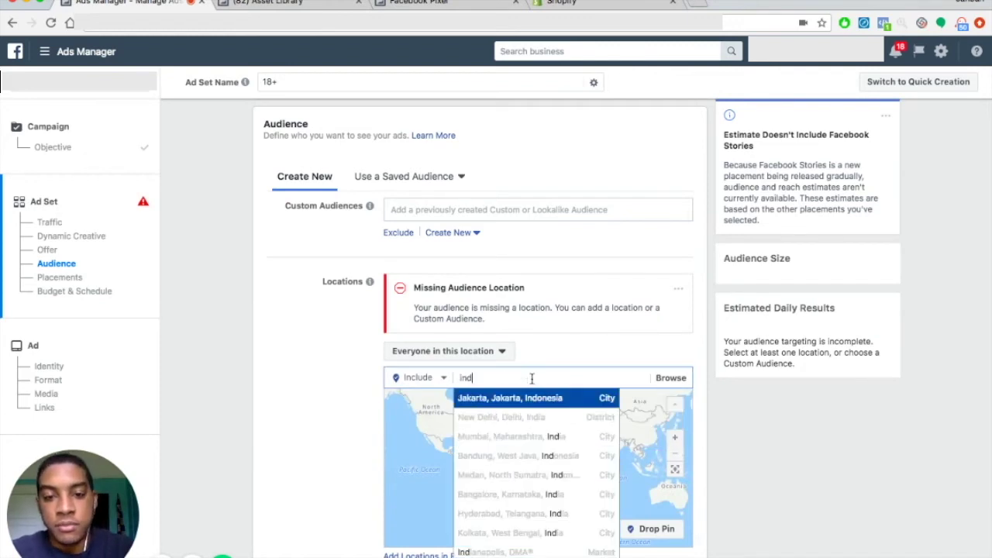
pyautogui.write('ia')
pyautogui.click(508, 401)
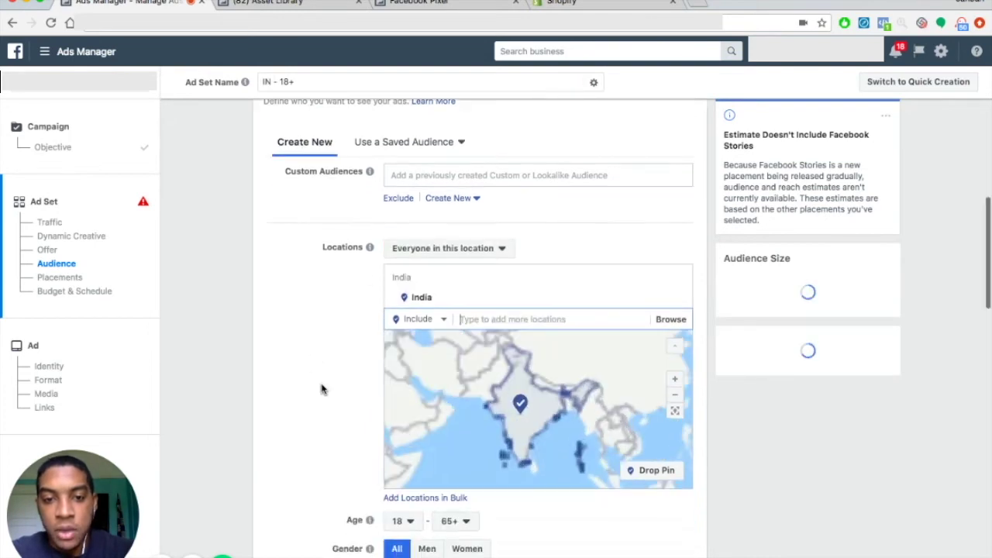
# Limit the audience to women and set its language to English (All).
pyautogui.scroll(-5, 321, 389)
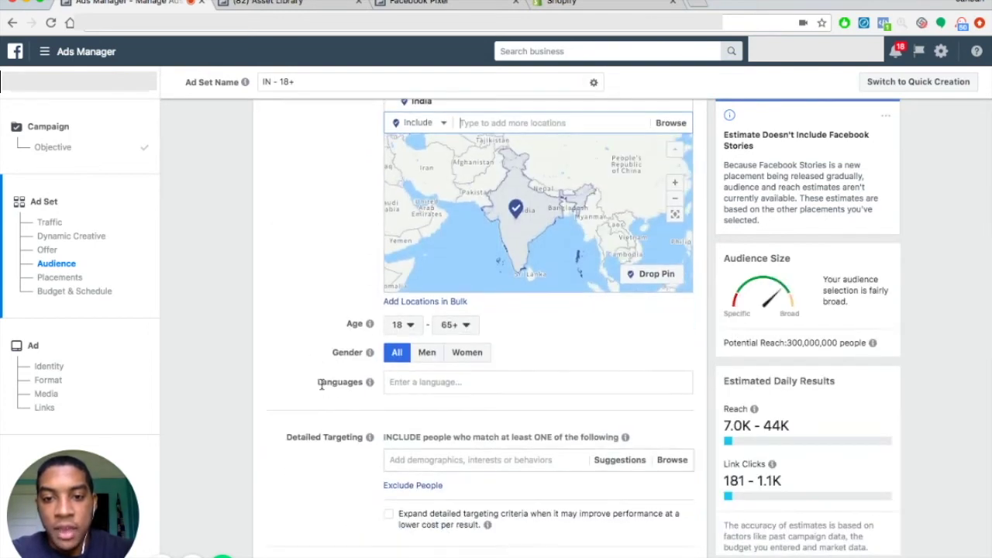
pyautogui.moveTo(370, 358)
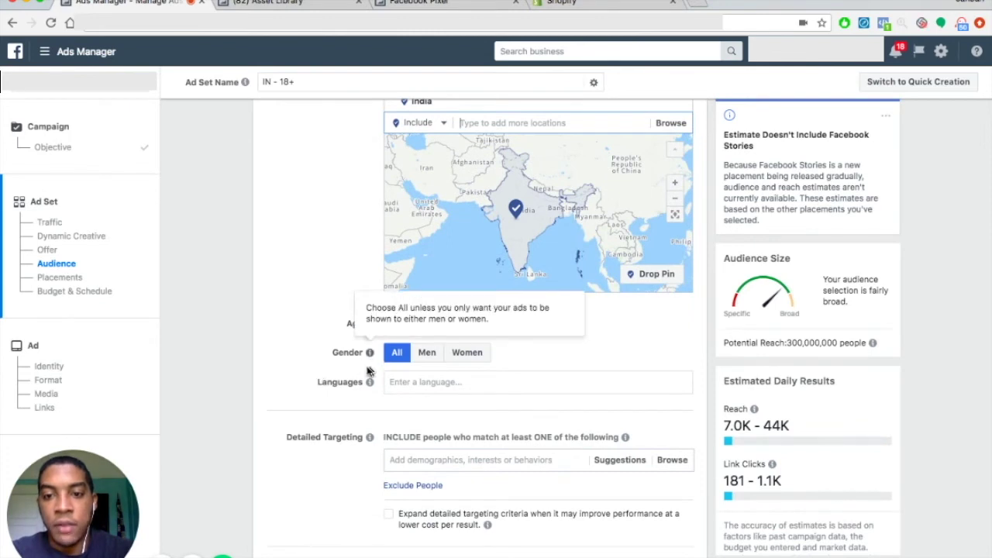
pyautogui.click(469, 360)
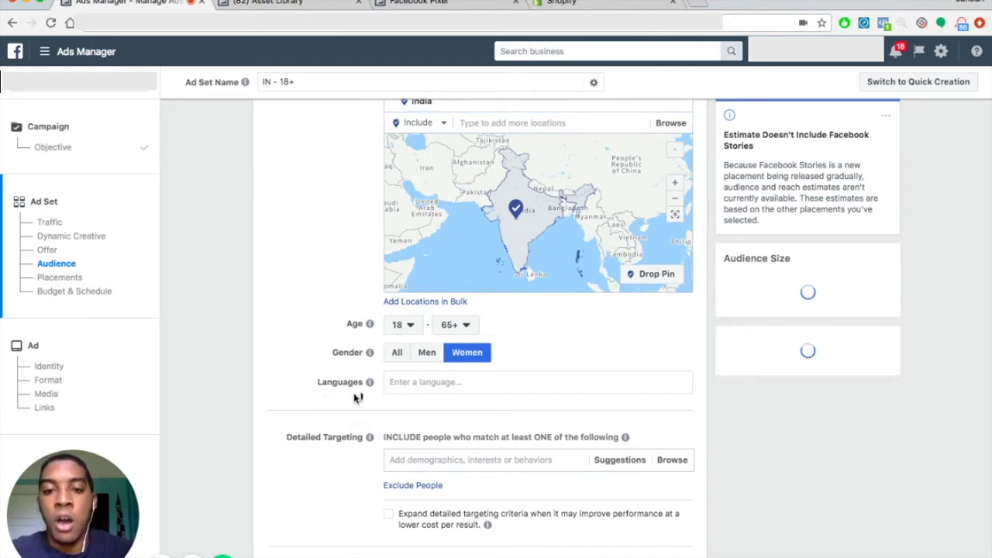
pyautogui.click(411, 383)
pyautogui.write('Engl')
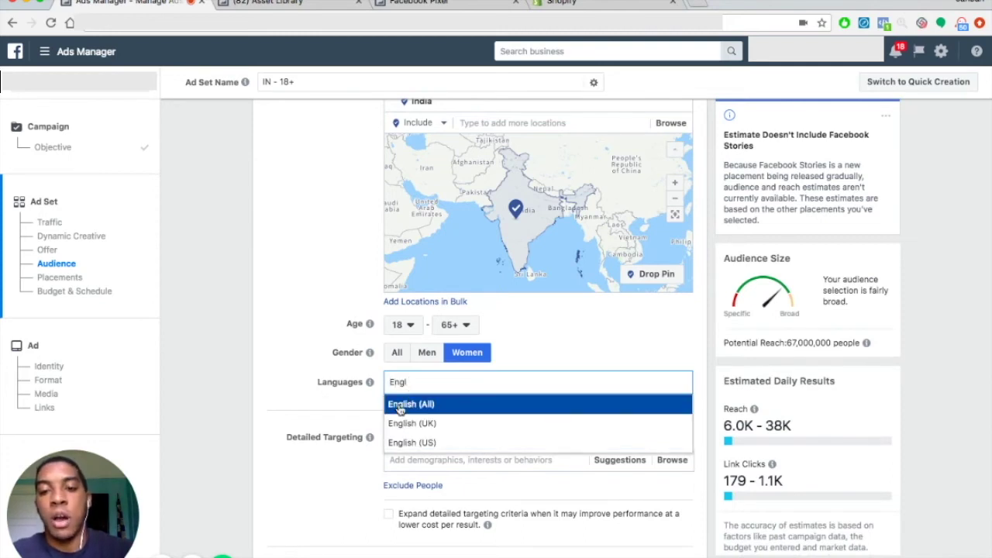
pyautogui.click(399, 407)
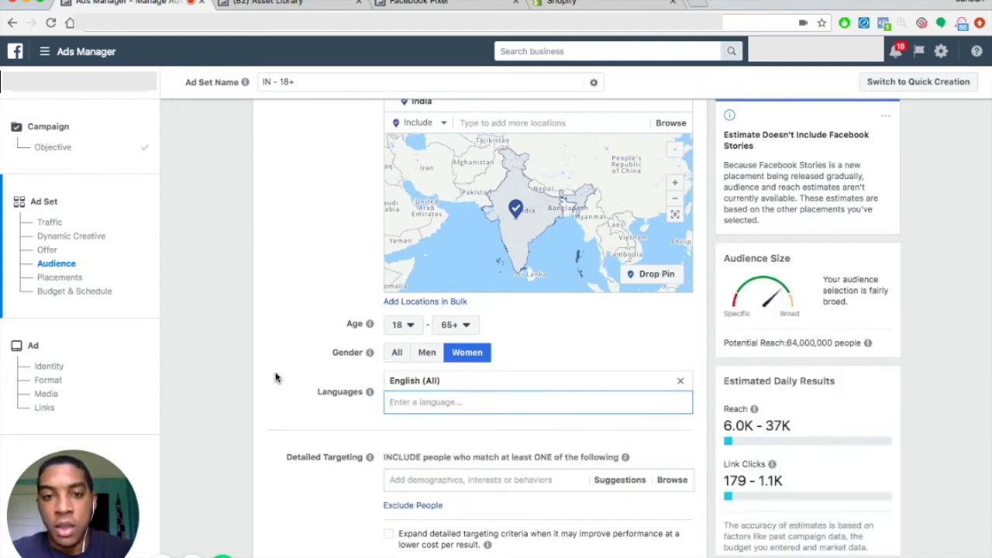
# Search detailed targeting for "Makeup" and add the Makeup brush interest.
pyautogui.scroll(-1, 310, 406)
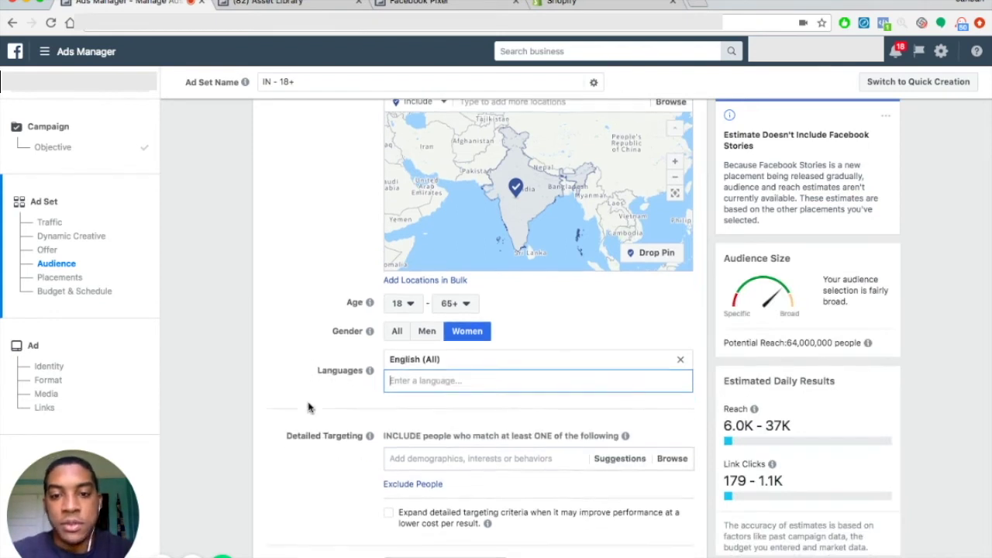
pyautogui.scroll(-3, 307, 406)
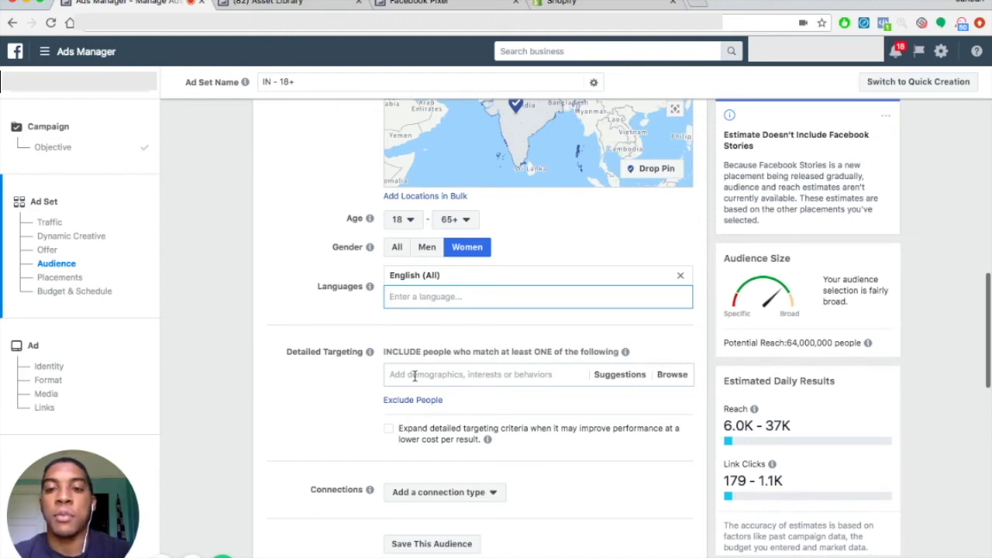
pyautogui.click(415, 377)
pyautogui.write('M')
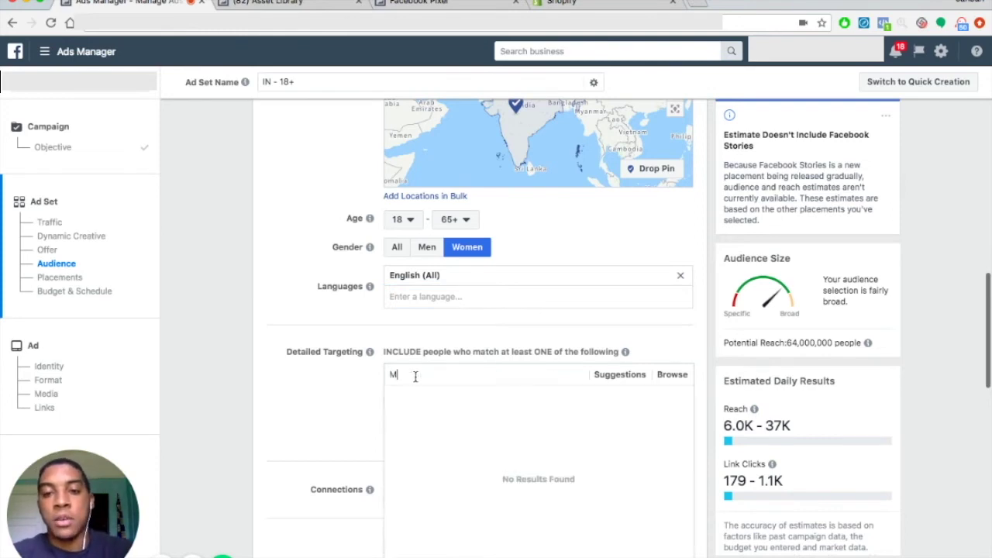
pyautogui.write('akeup')
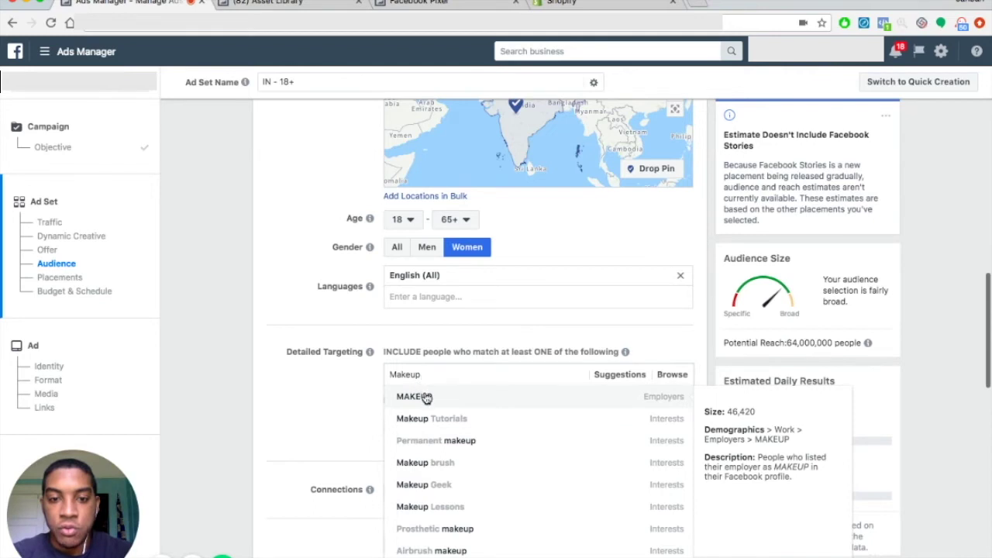
pyautogui.click(442, 465)
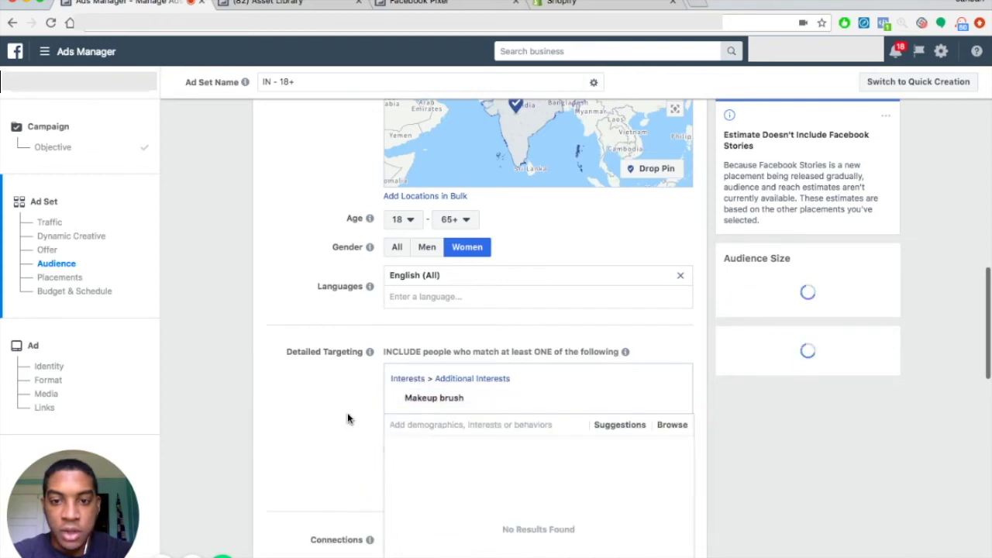
# Add the suggested interests Foundation (cosmetics), Concealer and Eye shadow to the detailed targeting.
pyautogui.click(612, 425)
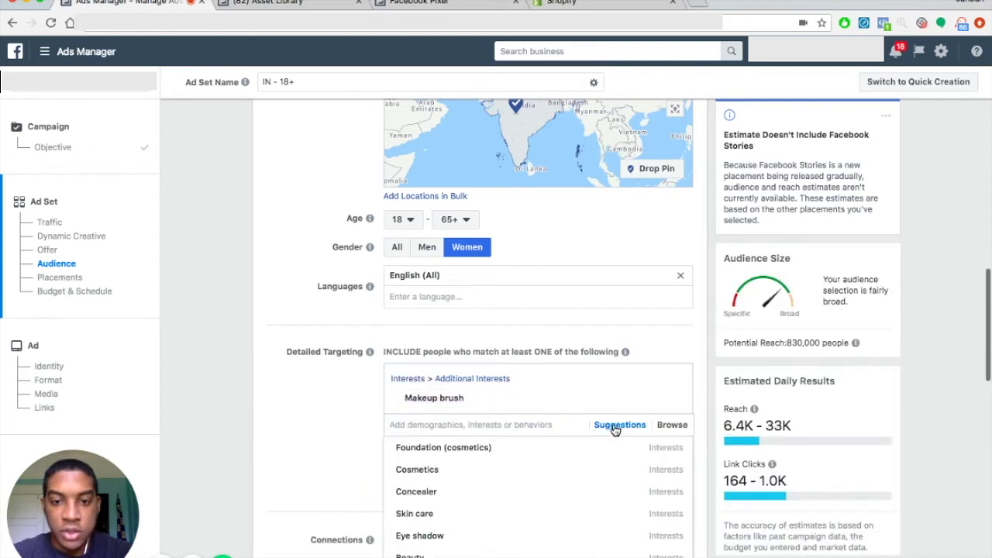
pyautogui.click(548, 449)
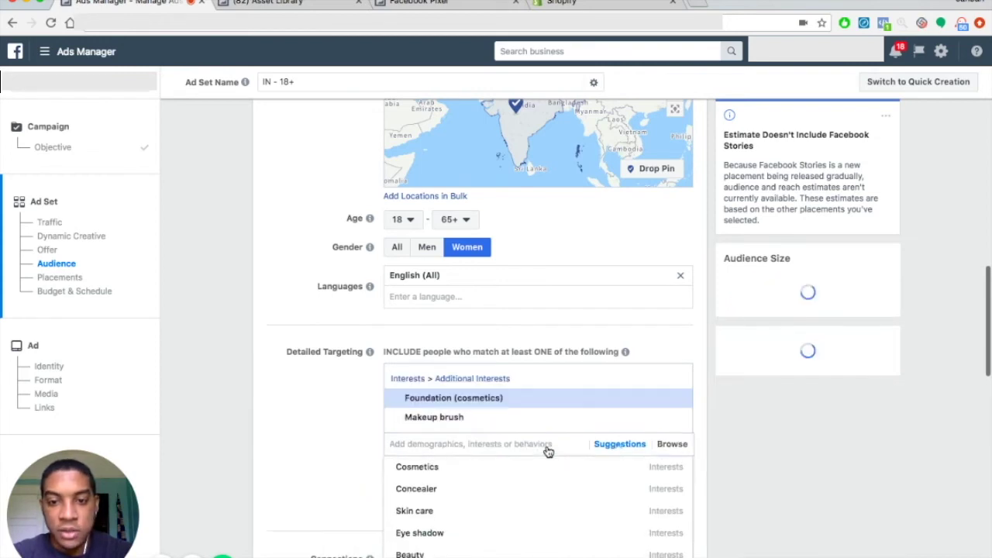
pyautogui.click(484, 491)
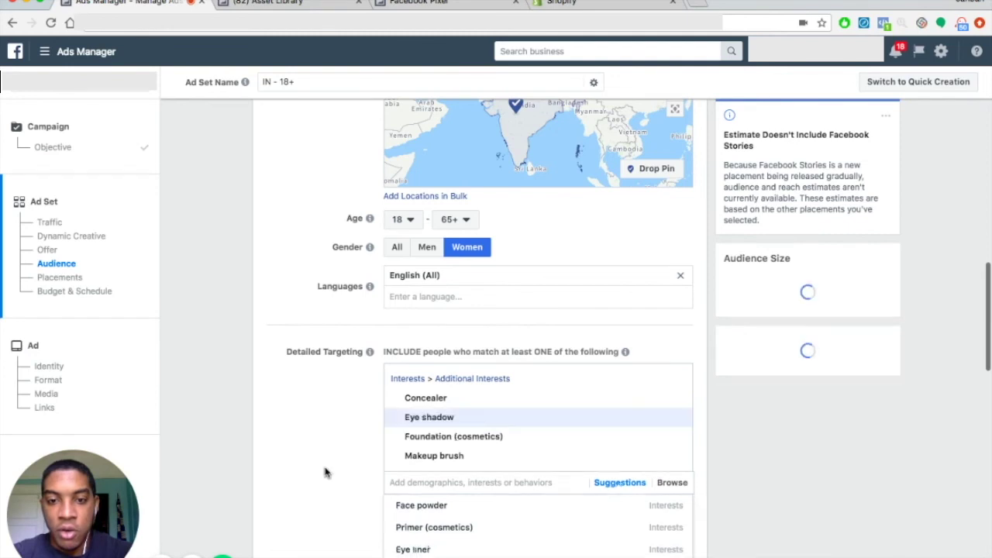
pyautogui.scroll(-1, 326, 473)
pyautogui.scroll(-1, 325, 473)
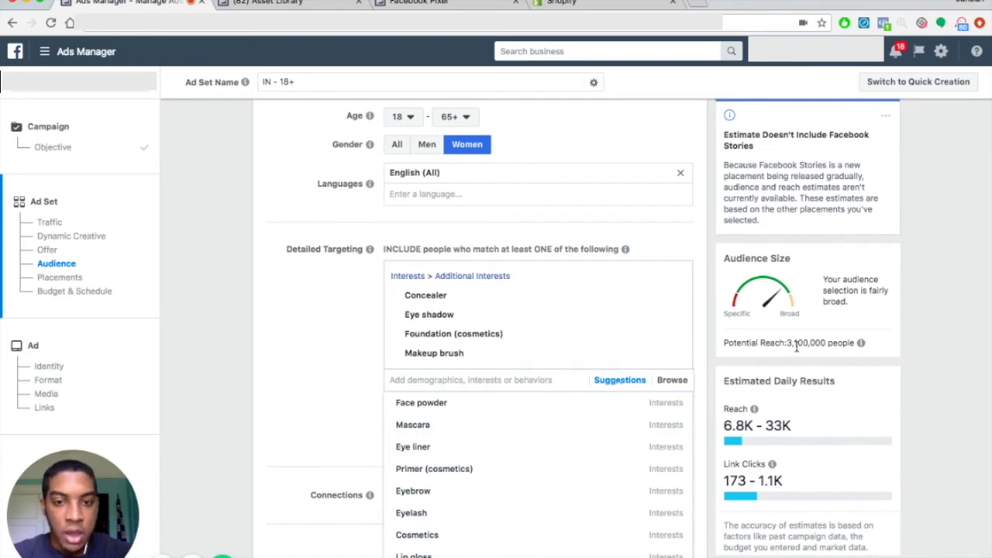
pyautogui.click(317, 369)
pyautogui.moveTo(416, 354)
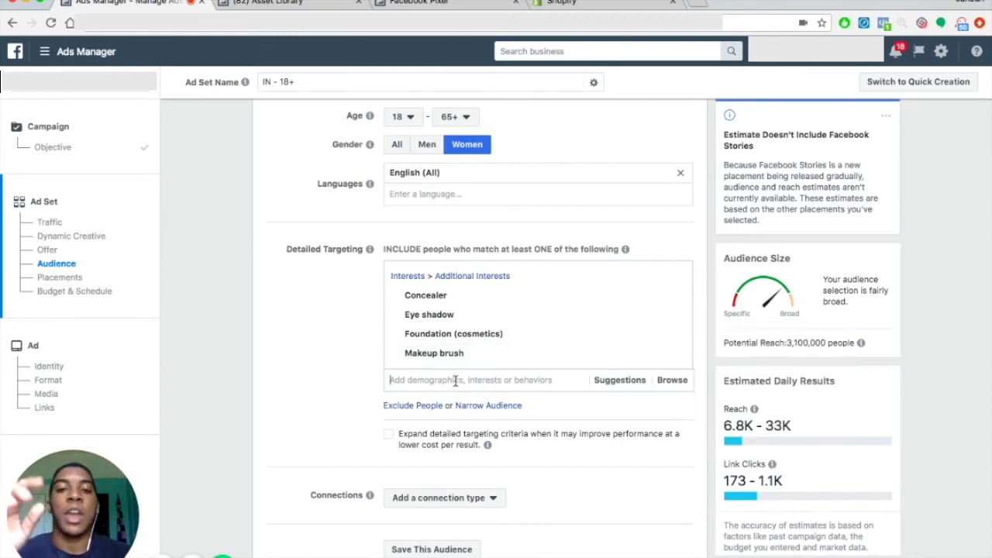
# Expand the detailed targeting with the suggested interests Face powder, Mascara, Eye liner and Eyelash.
pyautogui.click(618, 381)
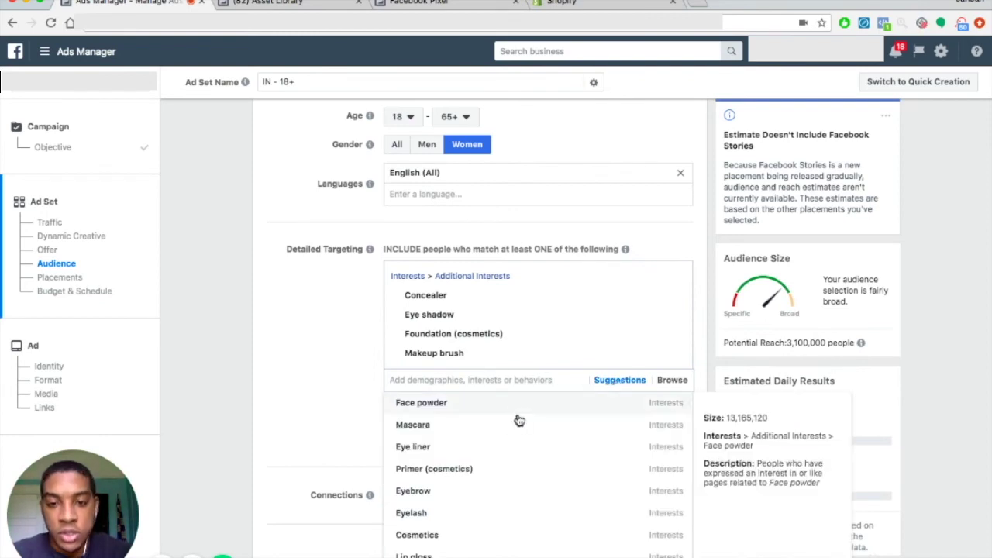
pyautogui.click(494, 428)
pyautogui.click(491, 431)
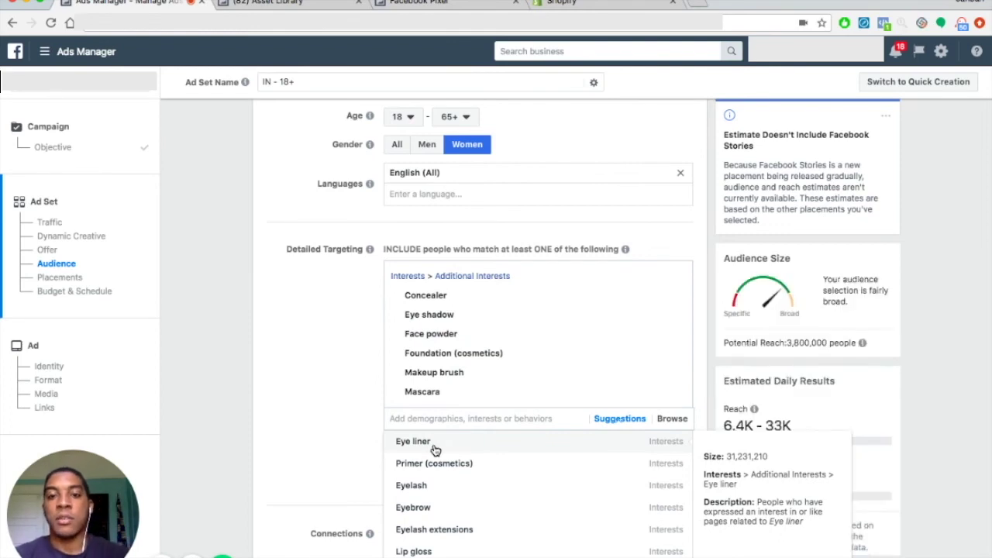
pyautogui.click(435, 448)
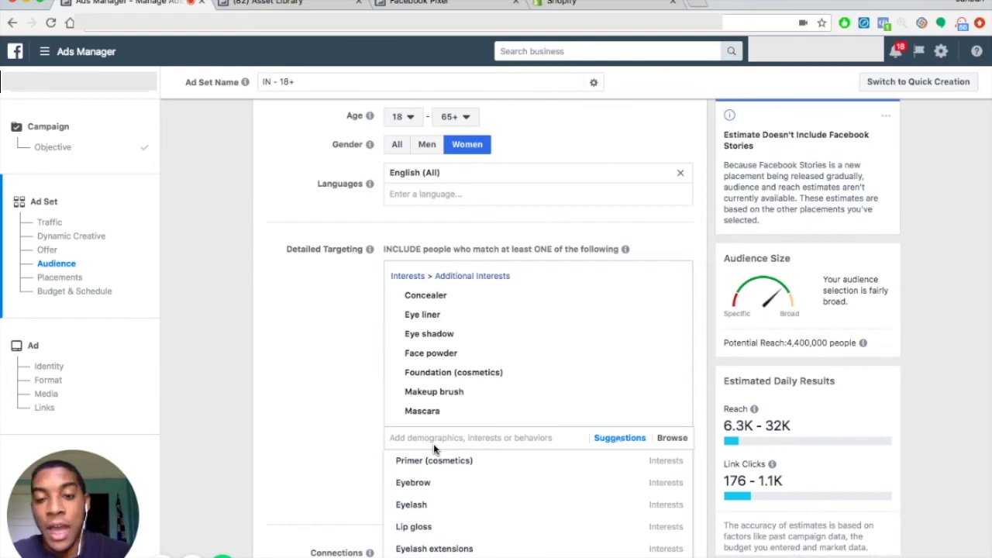
pyautogui.click(419, 505)
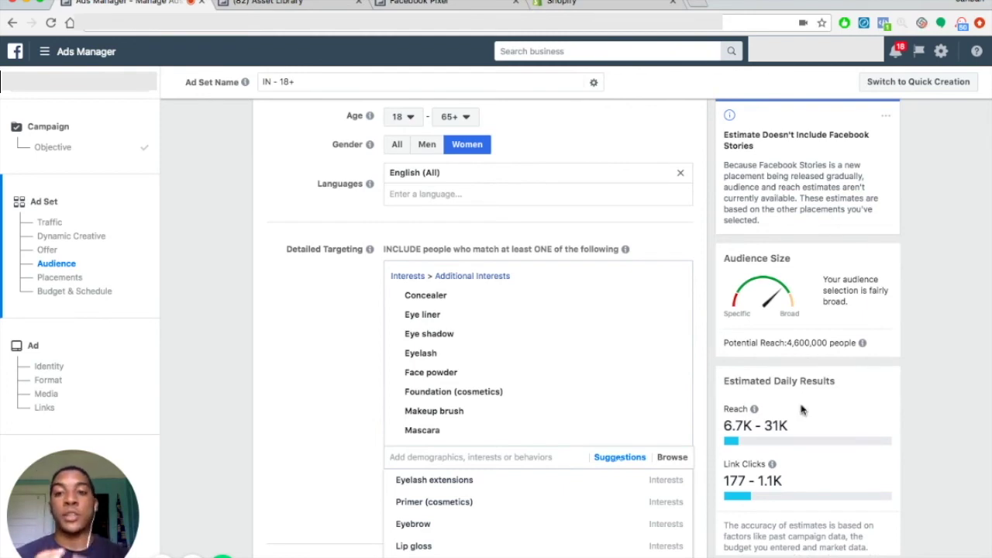
# Set the ad set's optimization for ad delivery to Landing Page Views, keeping automatic placements.
pyautogui.scroll(-10, 696, 455)
pyautogui.scroll(-3, 696, 456)
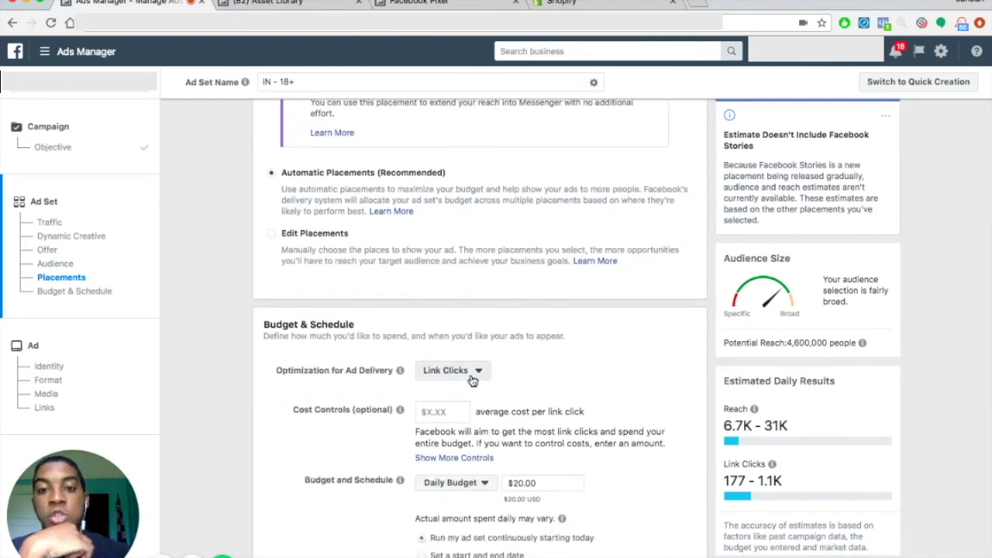
pyautogui.click(473, 376)
pyautogui.click(475, 408)
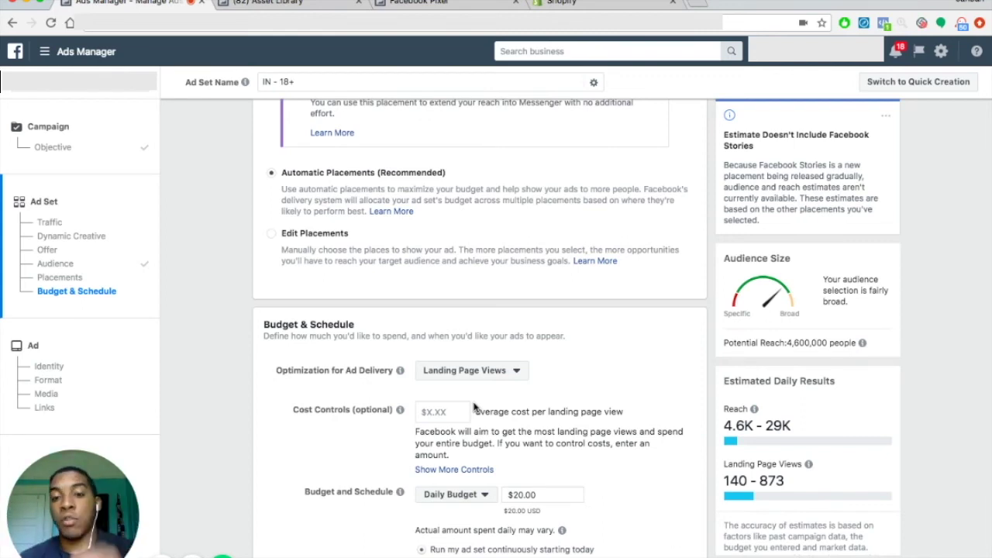
# Set the ad set's daily budget to $5.00.
pyautogui.scroll(-1, 643, 496)
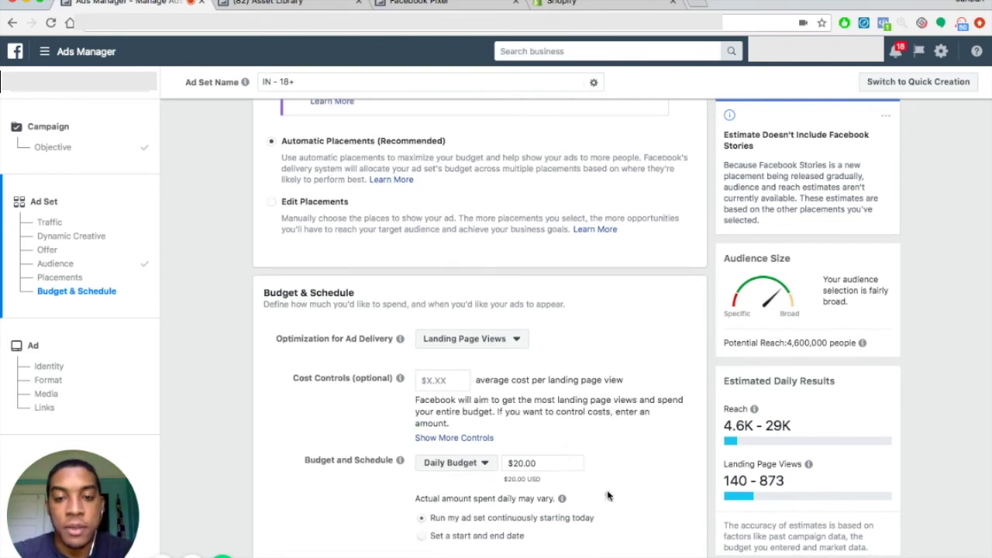
pyautogui.tripleClick(511, 464)
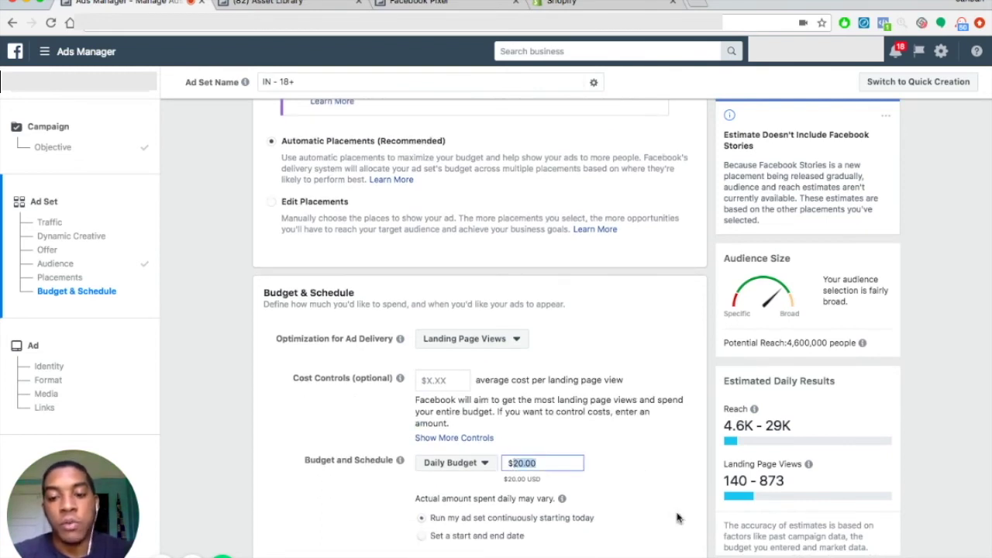
pyautogui.write('5')
pyautogui.click(639, 491)
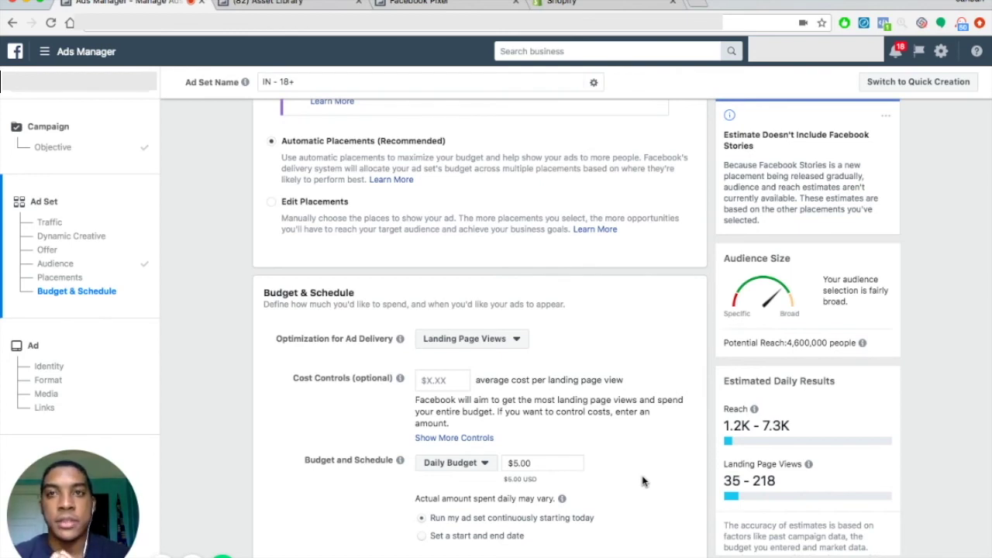
# Look up "2am usa to india" on Google in a new browser tab and return to Ads Manager.
pyautogui.click(698, 4)
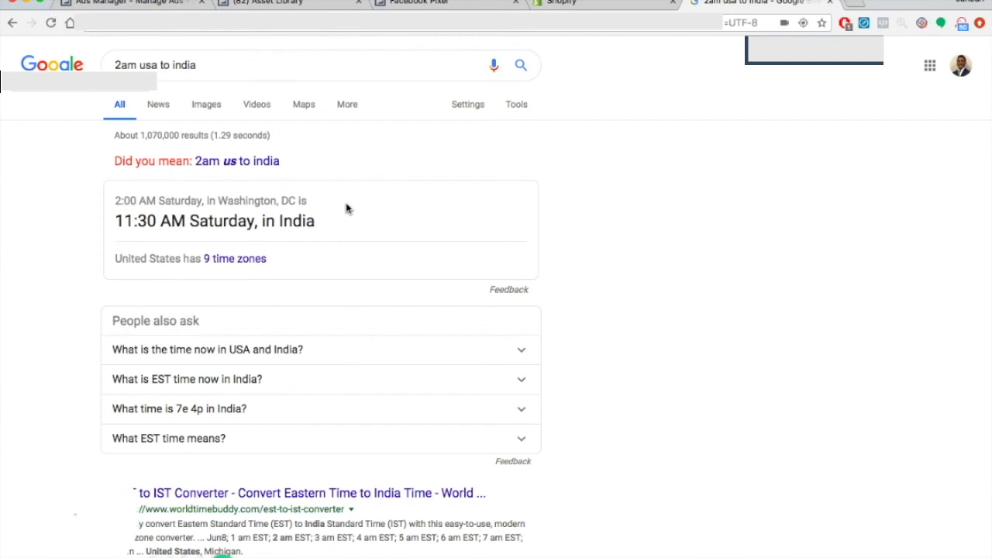
pyautogui.click(166, 6)
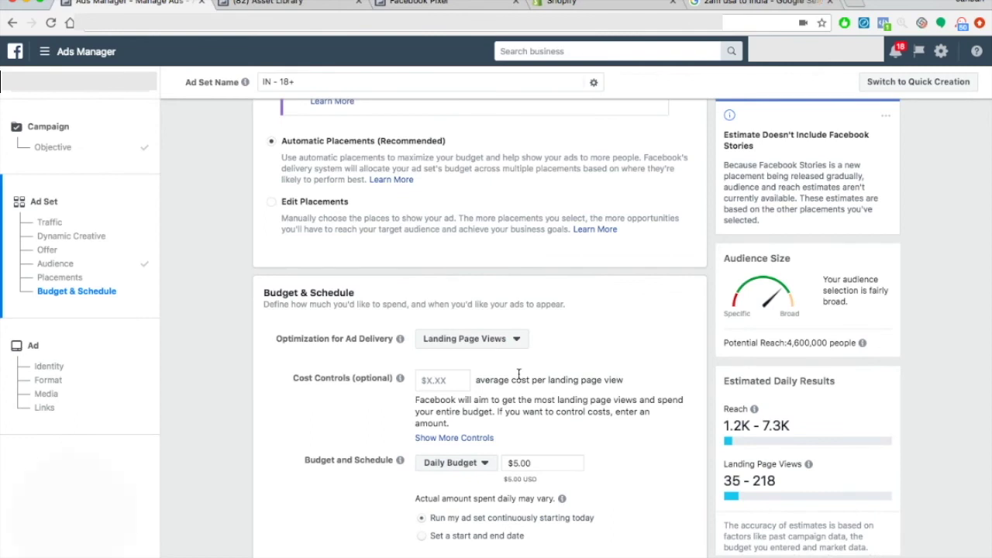